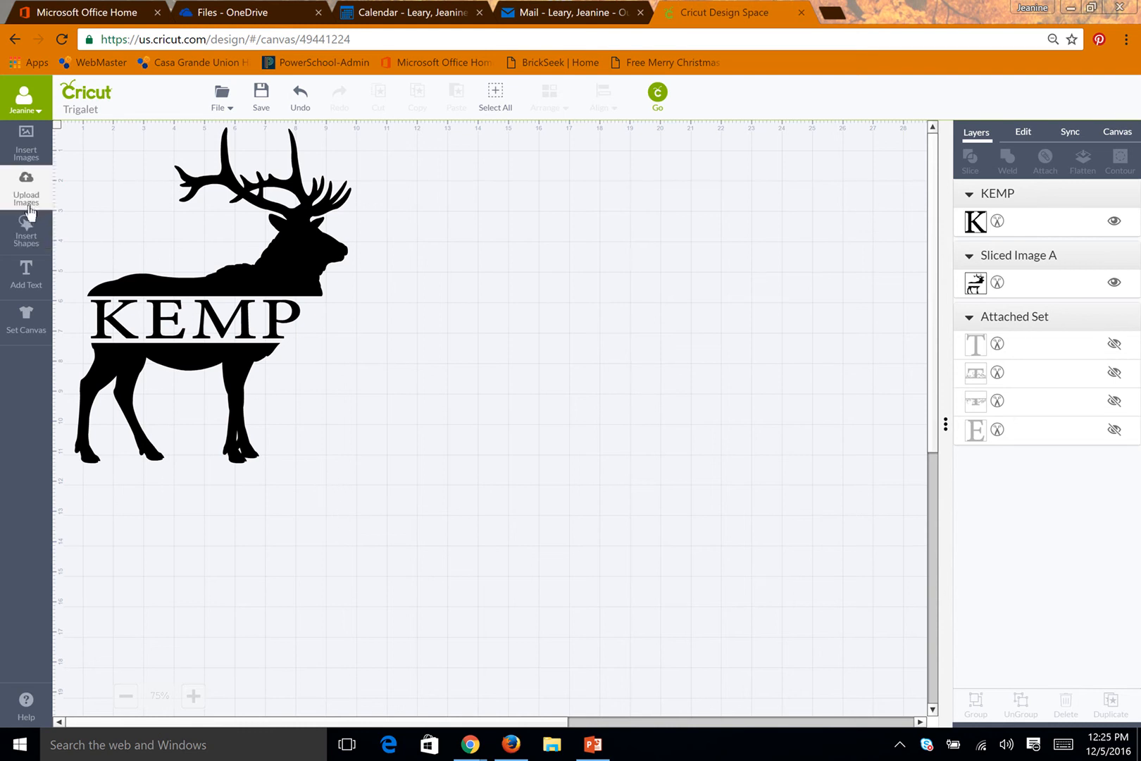
# Insert the standing elk silhouette from the uploaded images library and move it to the empty area beside the finished elk design.
pyautogui.click(28, 208)
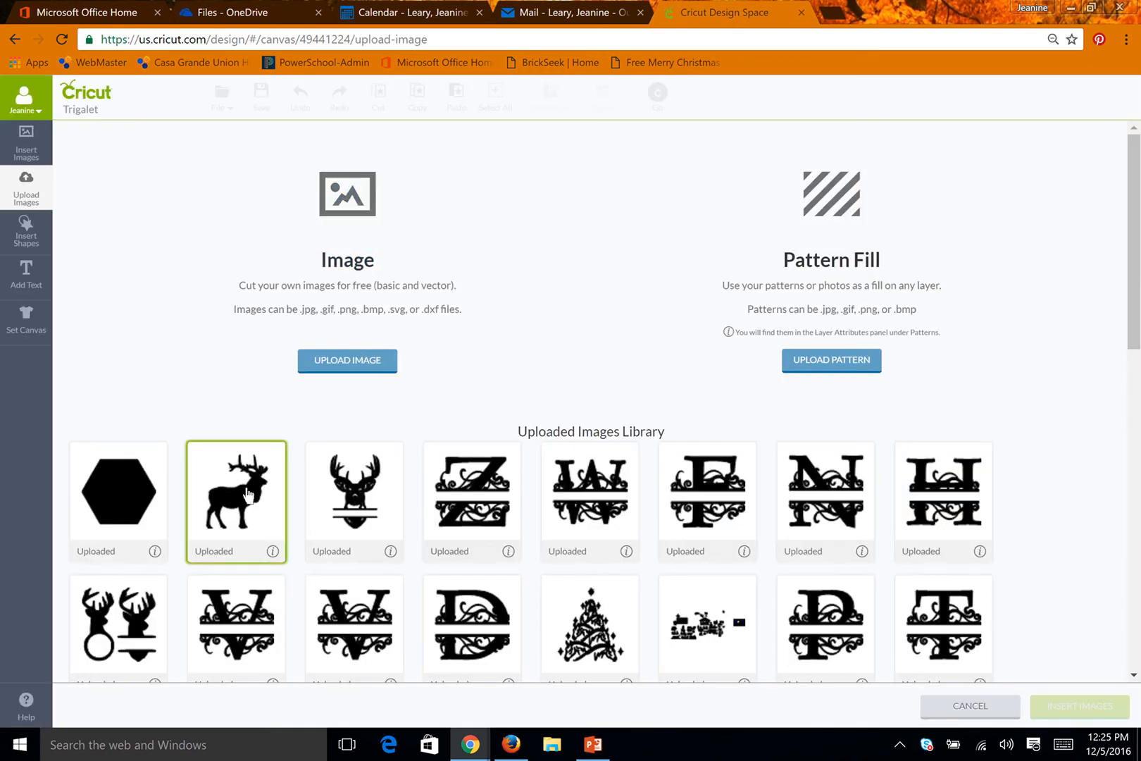
pyautogui.click(240, 508)
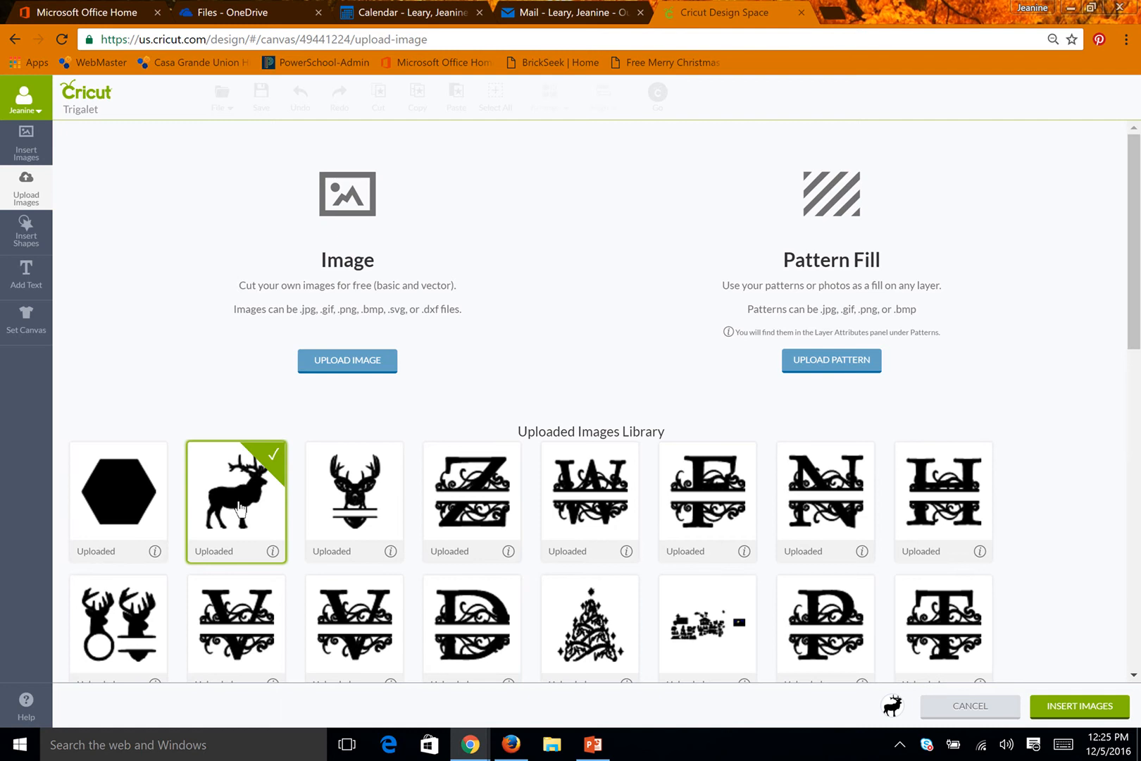
pyautogui.click(1069, 704)
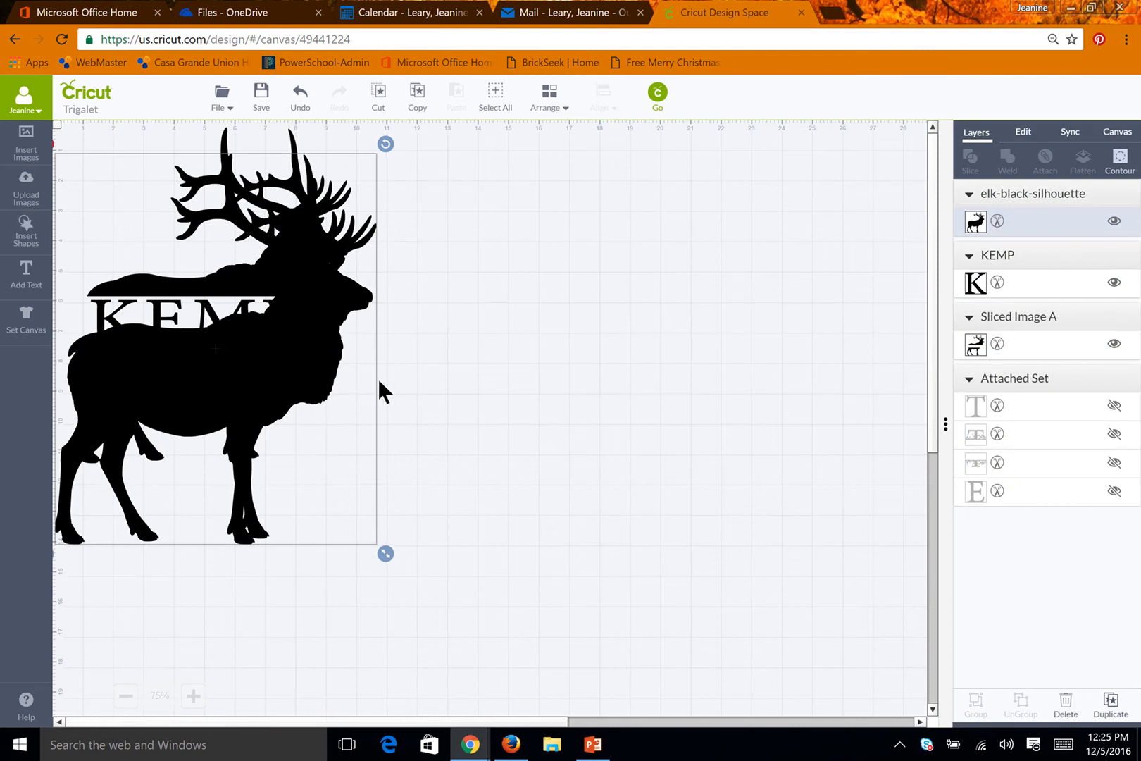
pyautogui.moveTo(378, 386); pyautogui.dragTo(443, 418)
pyautogui.moveTo(548, 425); pyautogui.dragTo(710, 328)
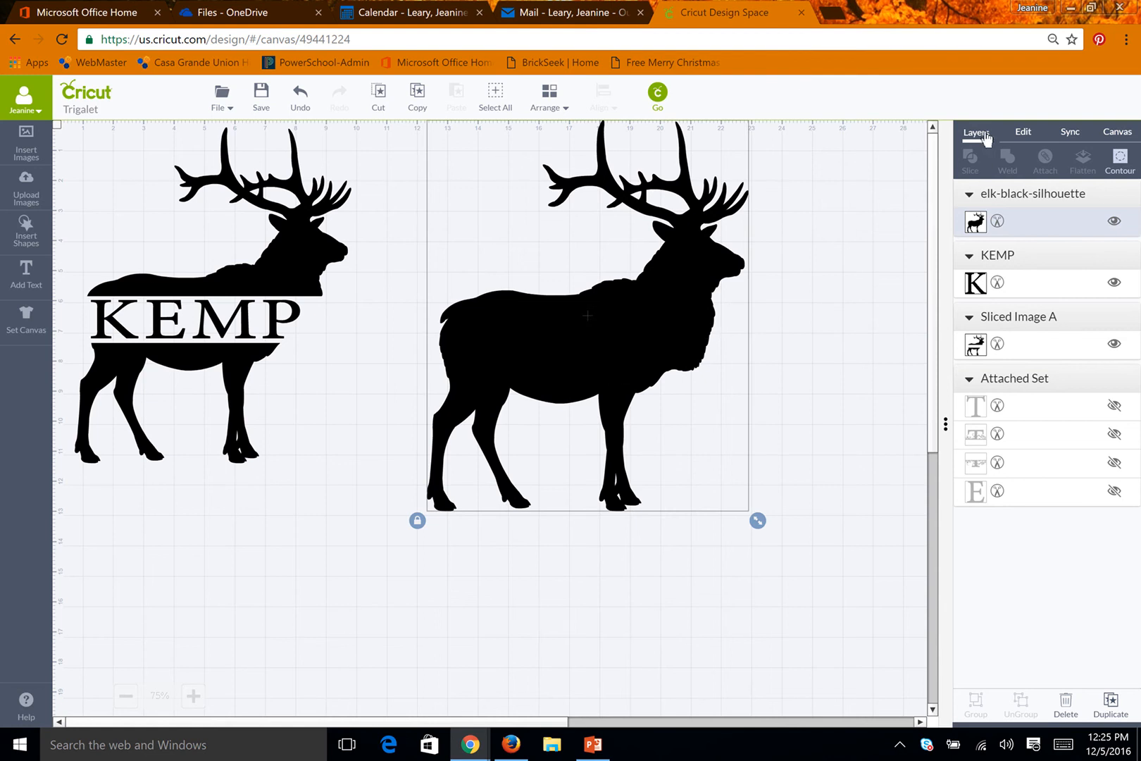
# Set the new elk's height to 11.03 in with proportions locked and move it to about X 16.57 in, Y 0.7 in.
pyautogui.click(1023, 134)
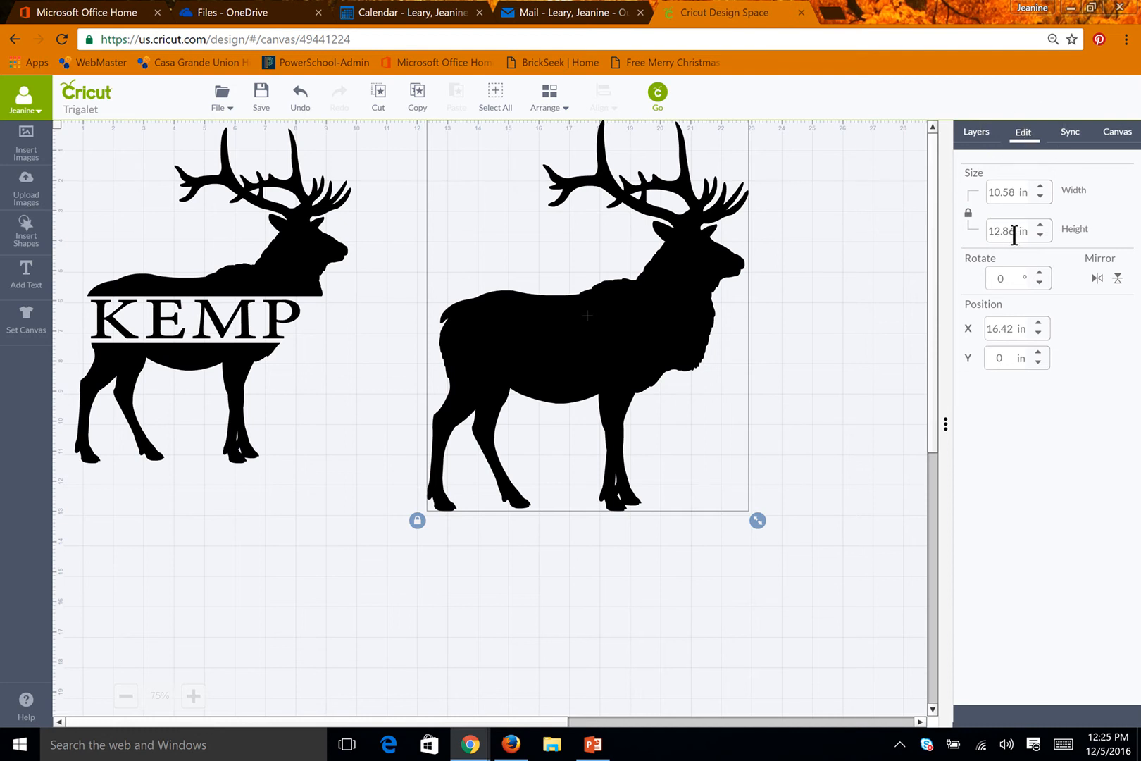
pyautogui.moveTo(1013, 235); pyautogui.dragTo(982, 232)
pyautogui.press('Return')
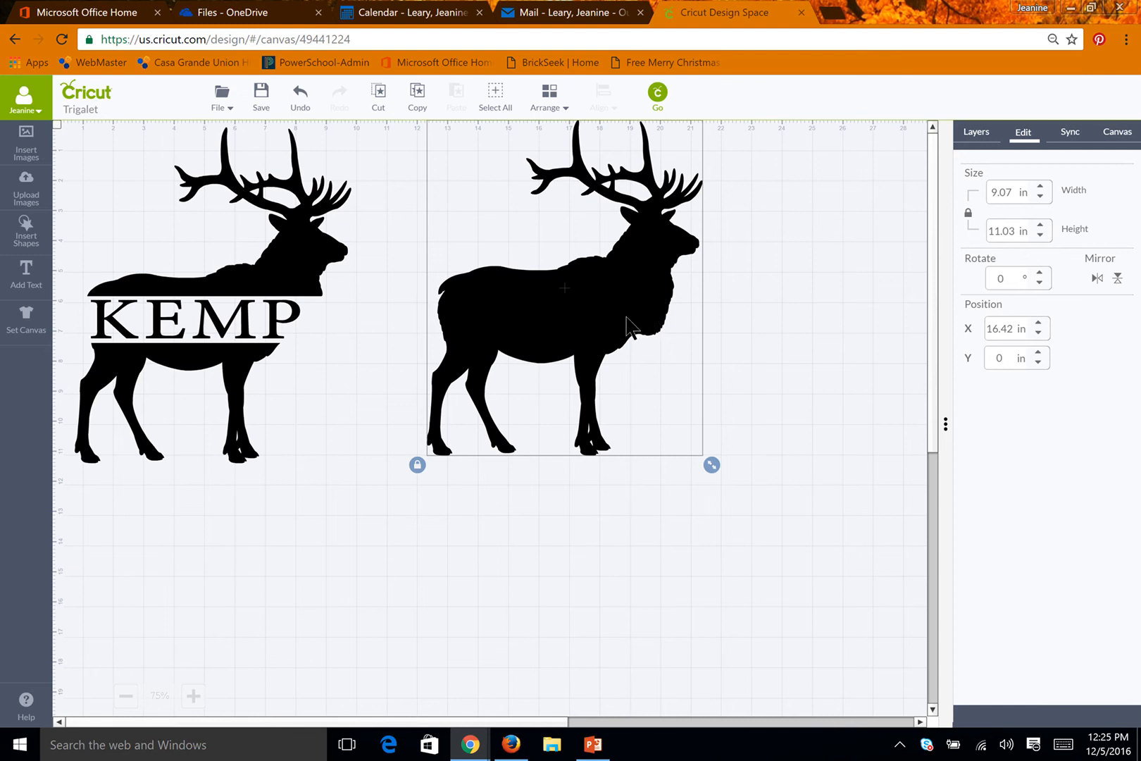
pyautogui.moveTo(627, 328); pyautogui.dragTo(631, 341)
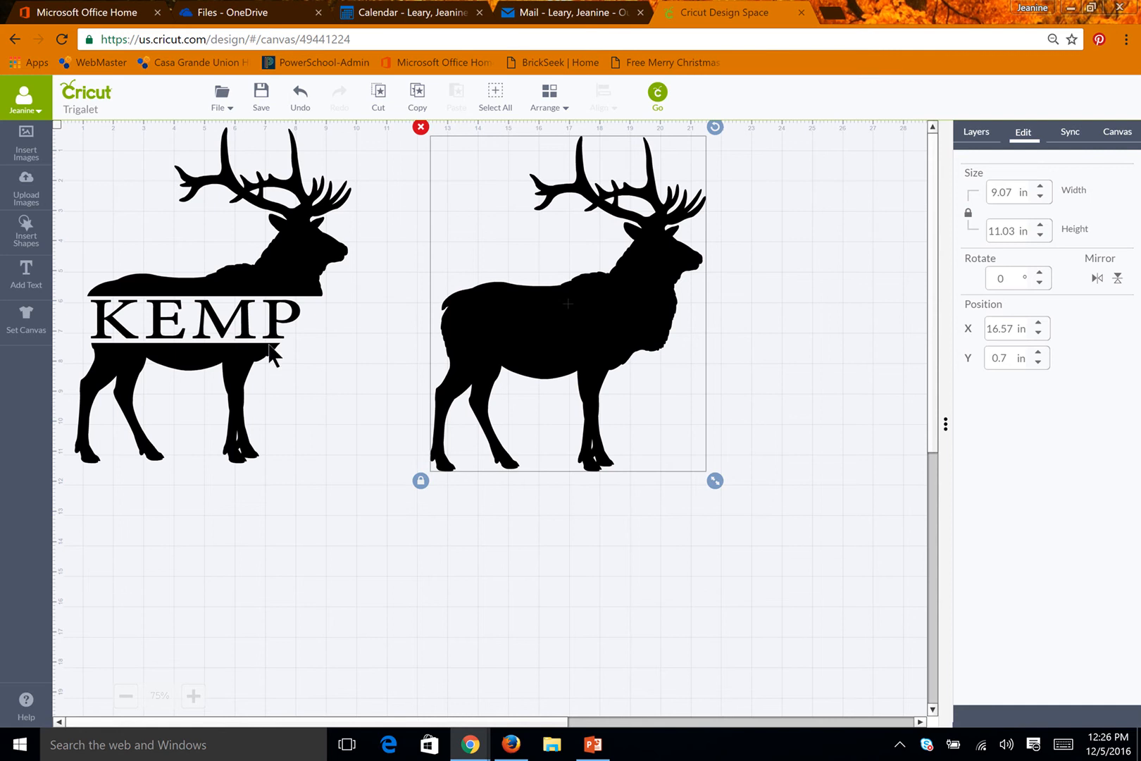
# Insert a square, unlock its proportions, and stretch it into a bar about 10.74 by 1.9 in across the new elk's body.
pyautogui.click(31, 247)
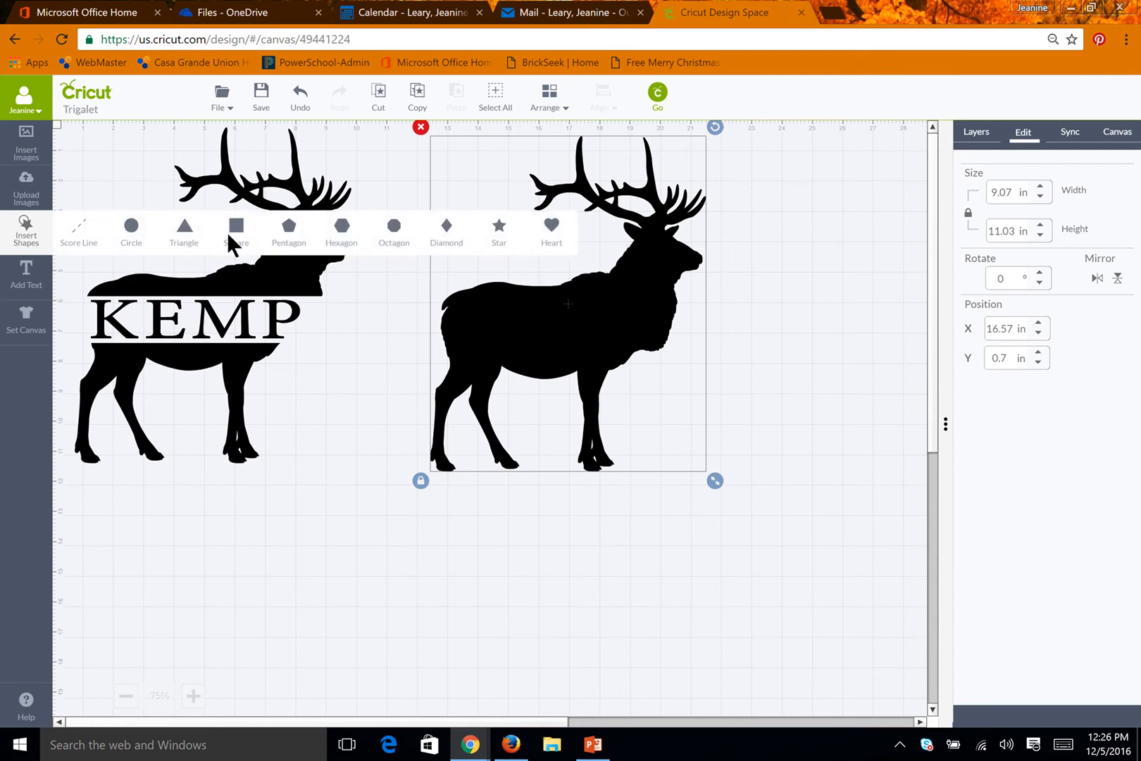
pyautogui.click(231, 240)
pyautogui.moveTo(285, 359); pyautogui.dragTo(416, 366)
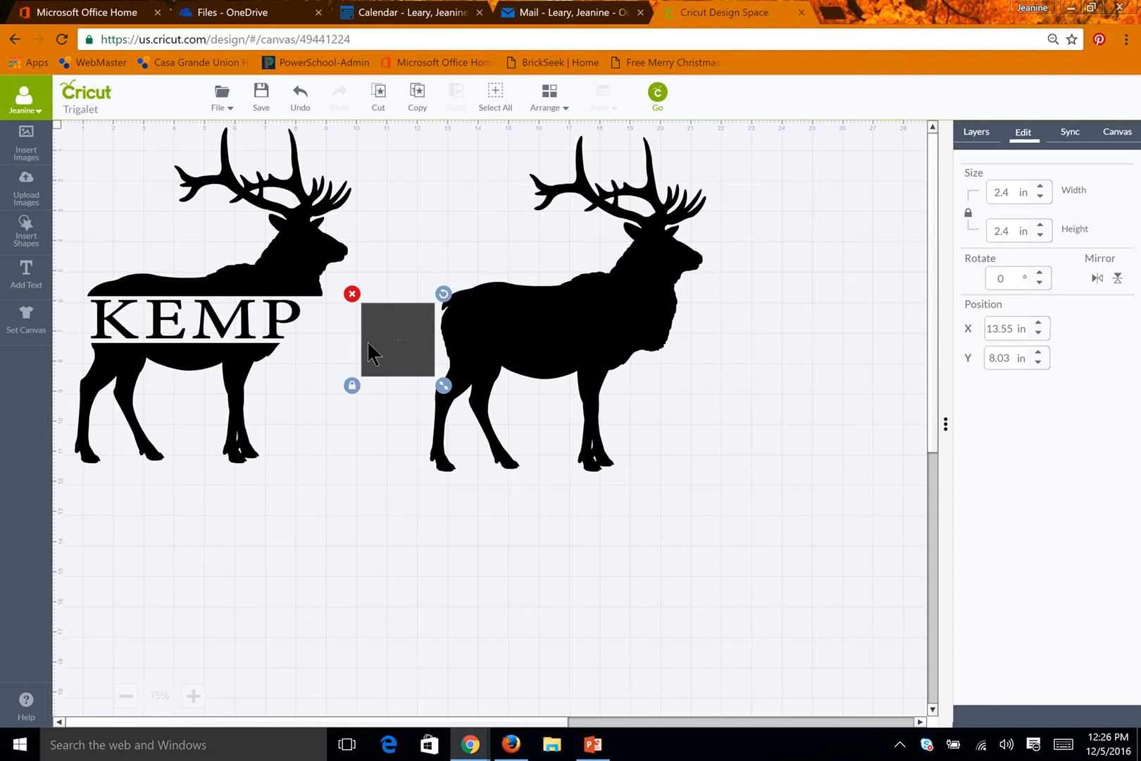
pyautogui.click(351, 386)
pyautogui.moveTo(444, 386); pyautogui.dragTo(716, 347)
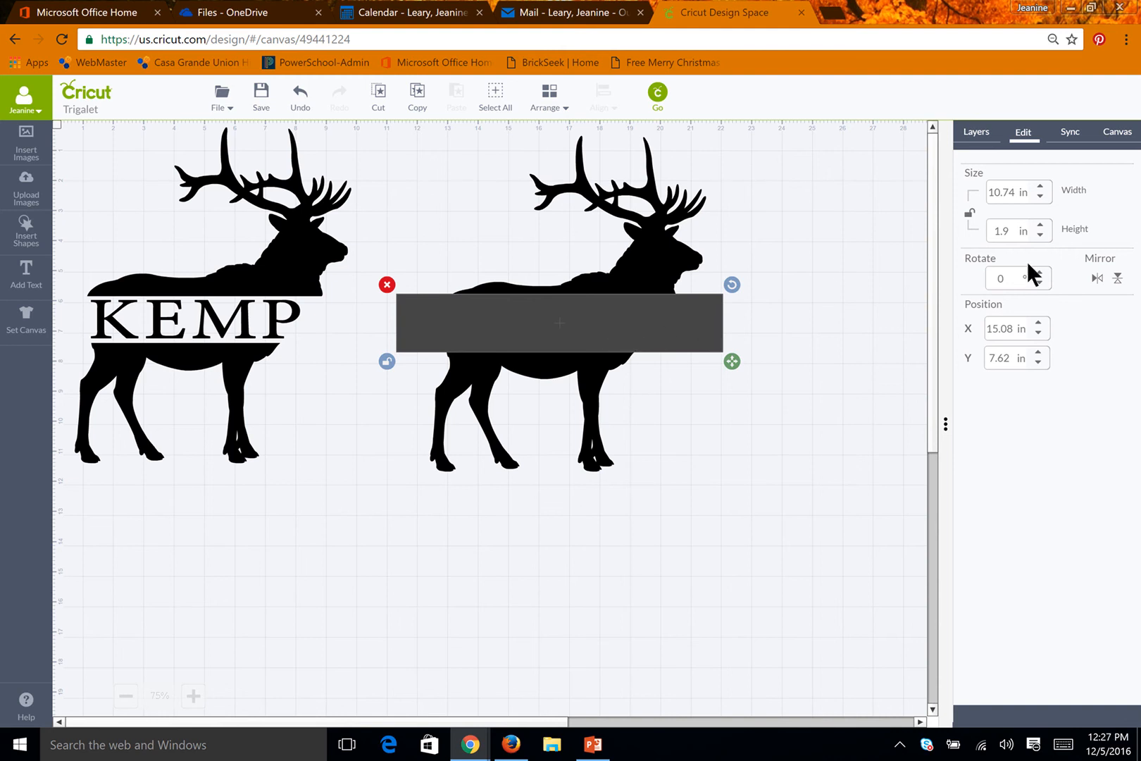
# Set the bar's height to 1.55 in and position it across the elk's body at about X 15.27 in, Y 8.1 in.
pyautogui.moveTo(1017, 238); pyautogui.dragTo(968, 235)
pyautogui.write('1.55')
pyautogui.press('Return')
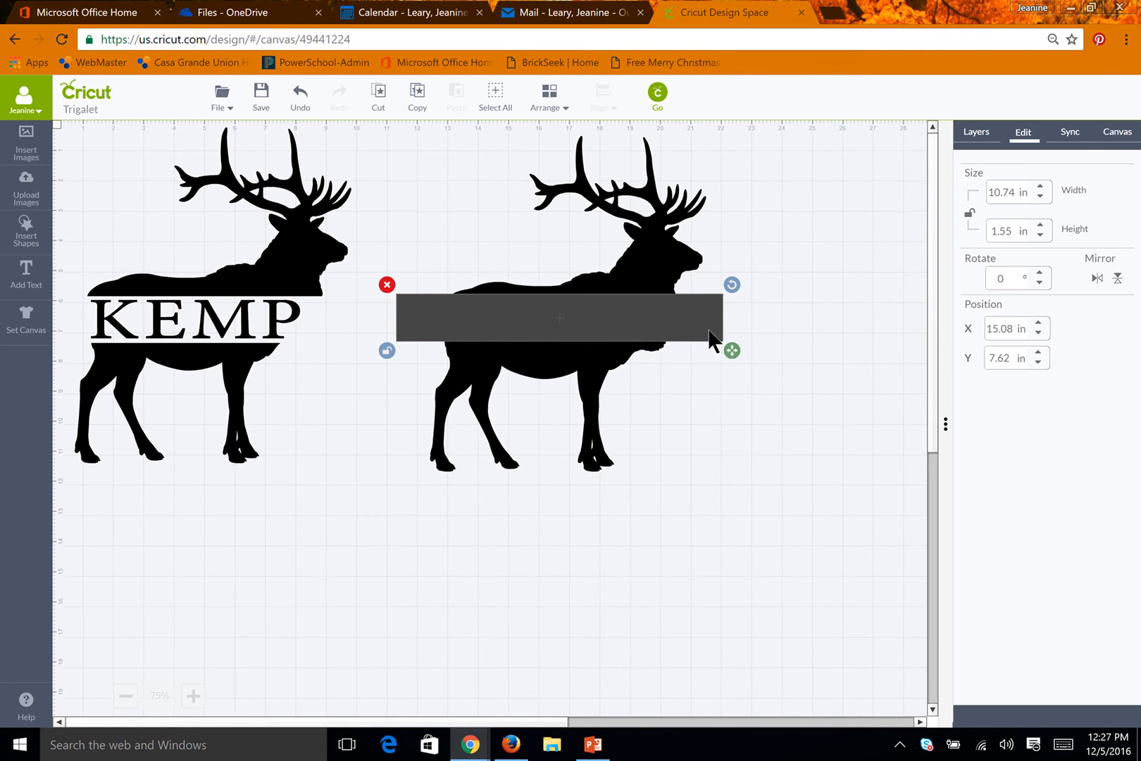
pyautogui.moveTo(684, 339); pyautogui.dragTo(715, 338)
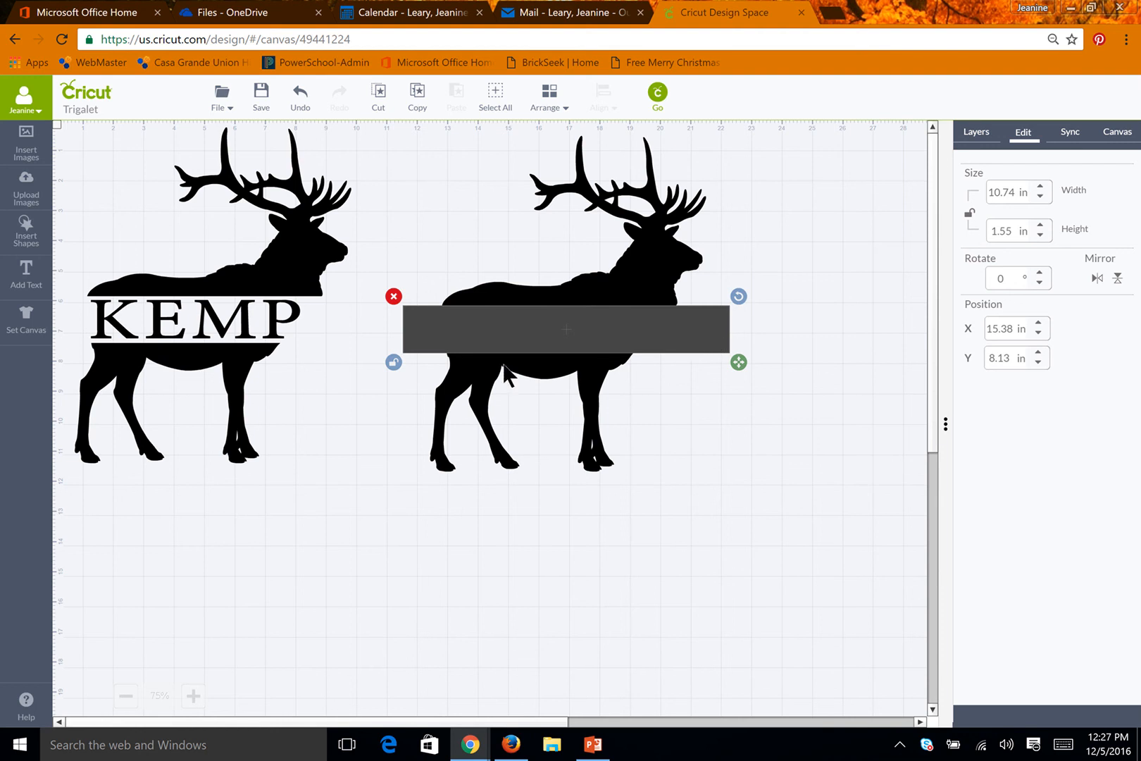
pyautogui.moveTo(447, 329)
pyautogui.mouseDown()
pyautogui.moveTo(292, 320)
pyautogui.moveTo(445, 329)
pyautogui.mouseUp()
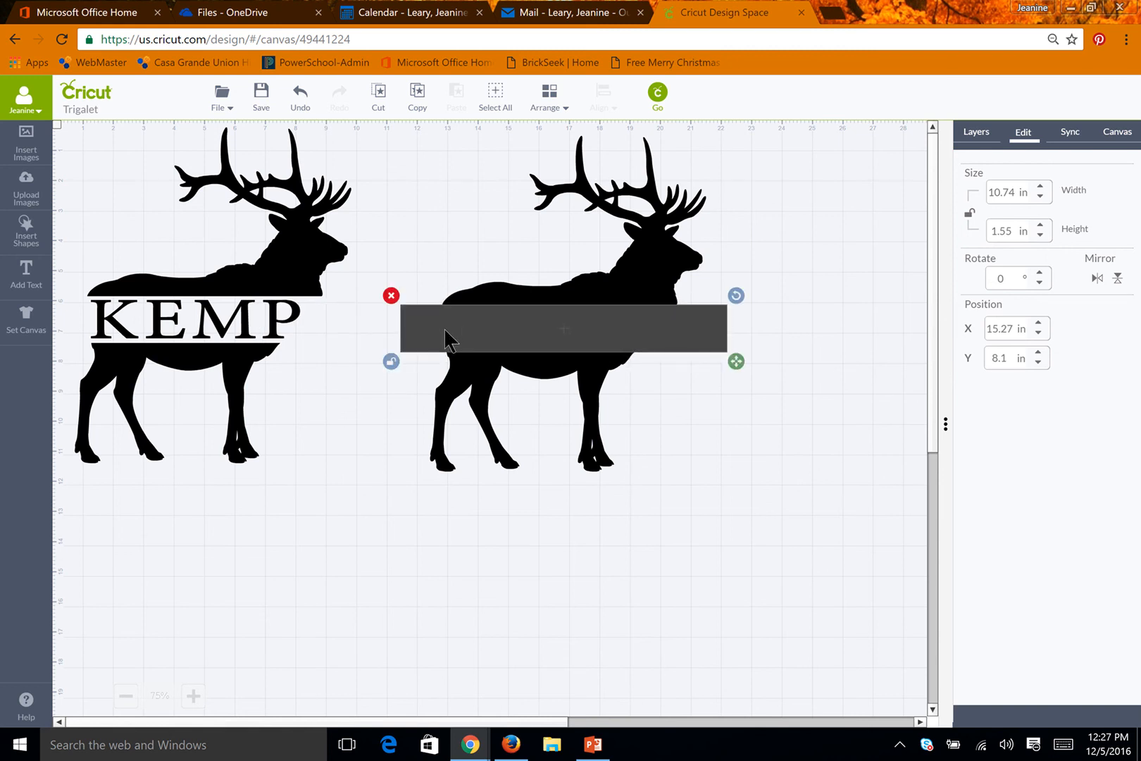
# Select the new elk and the bar together and slice them.
pyautogui.click(748, 403)
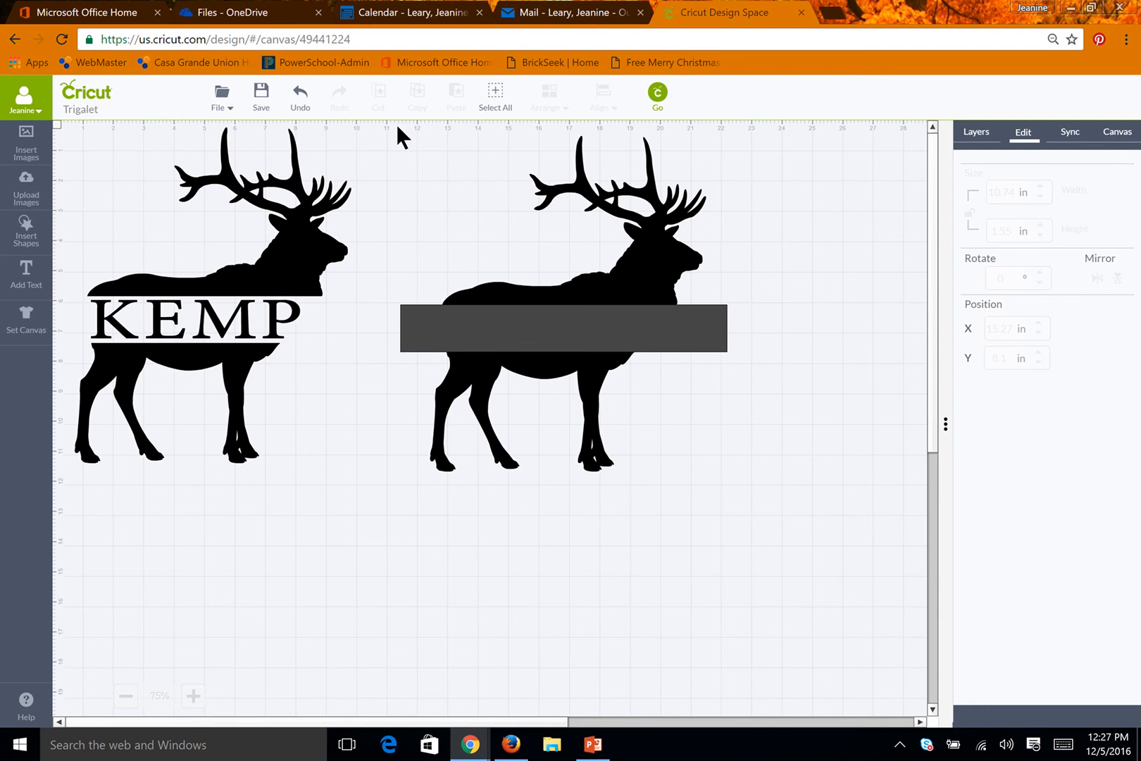
pyautogui.moveTo(365, 125); pyautogui.dragTo(819, 529)
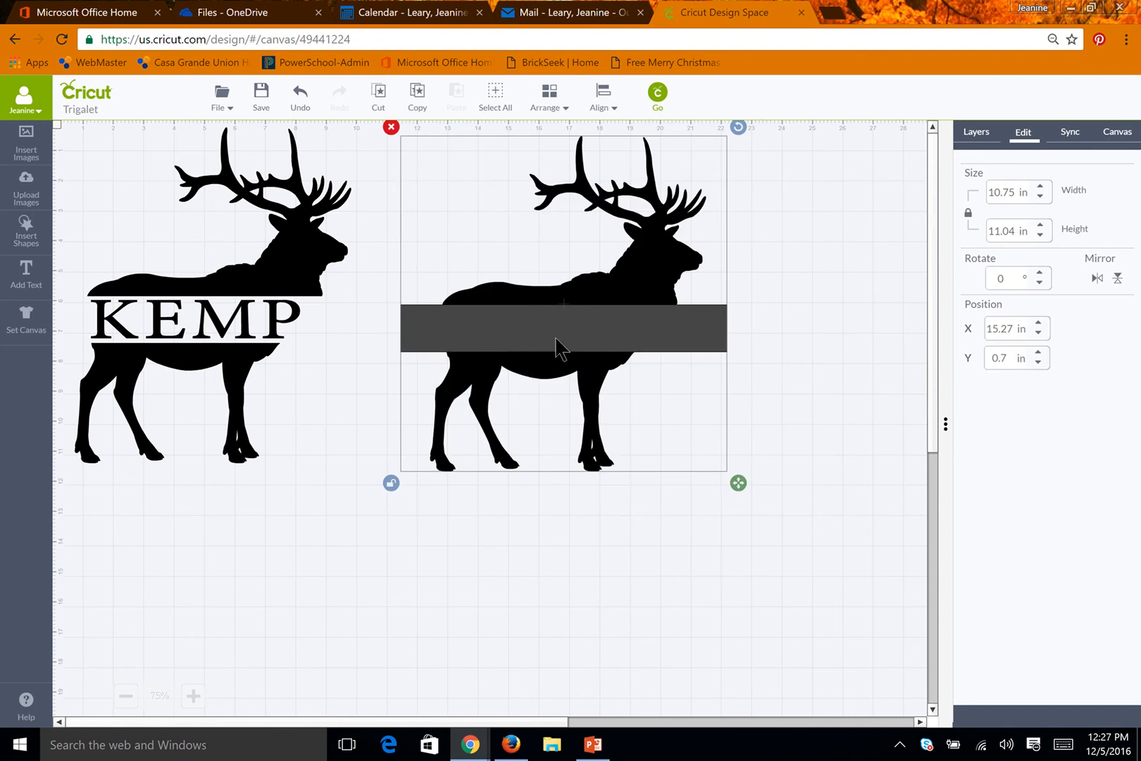
pyautogui.click(970, 133)
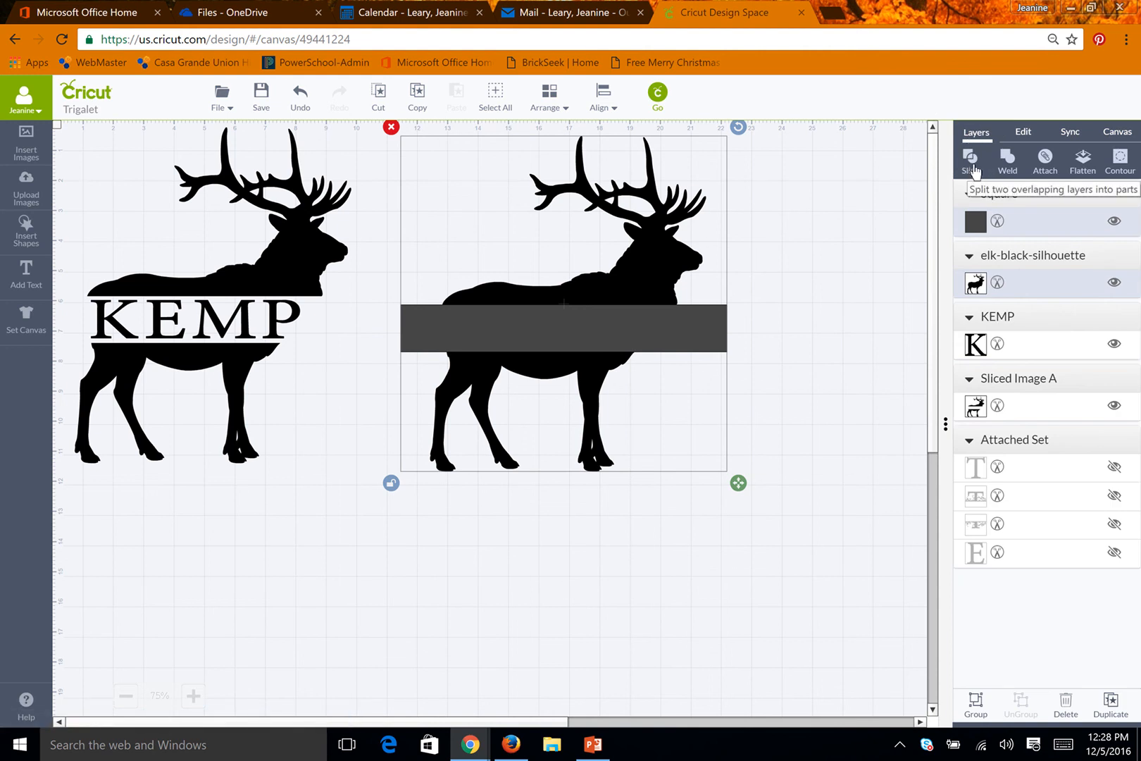
pyautogui.click(973, 166)
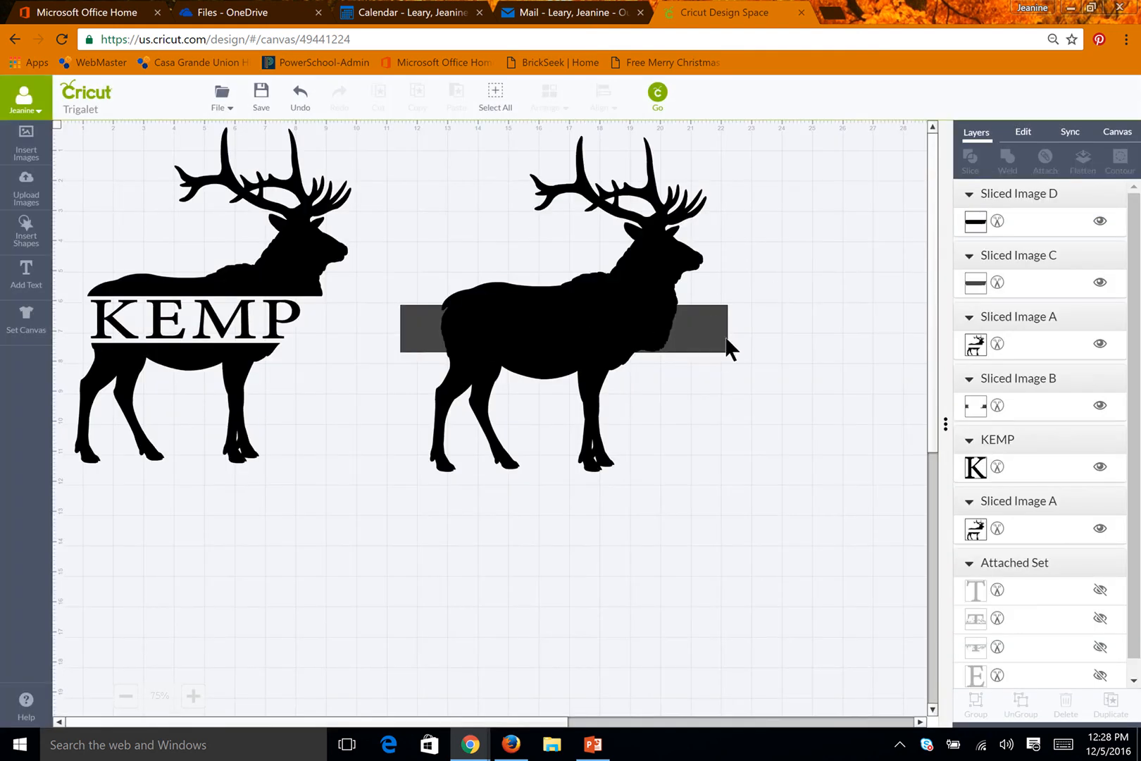
# Move the three sliced bar pieces out of the elk to the empty canvas area below it.
pyautogui.moveTo(726, 349); pyautogui.dragTo(660, 645)
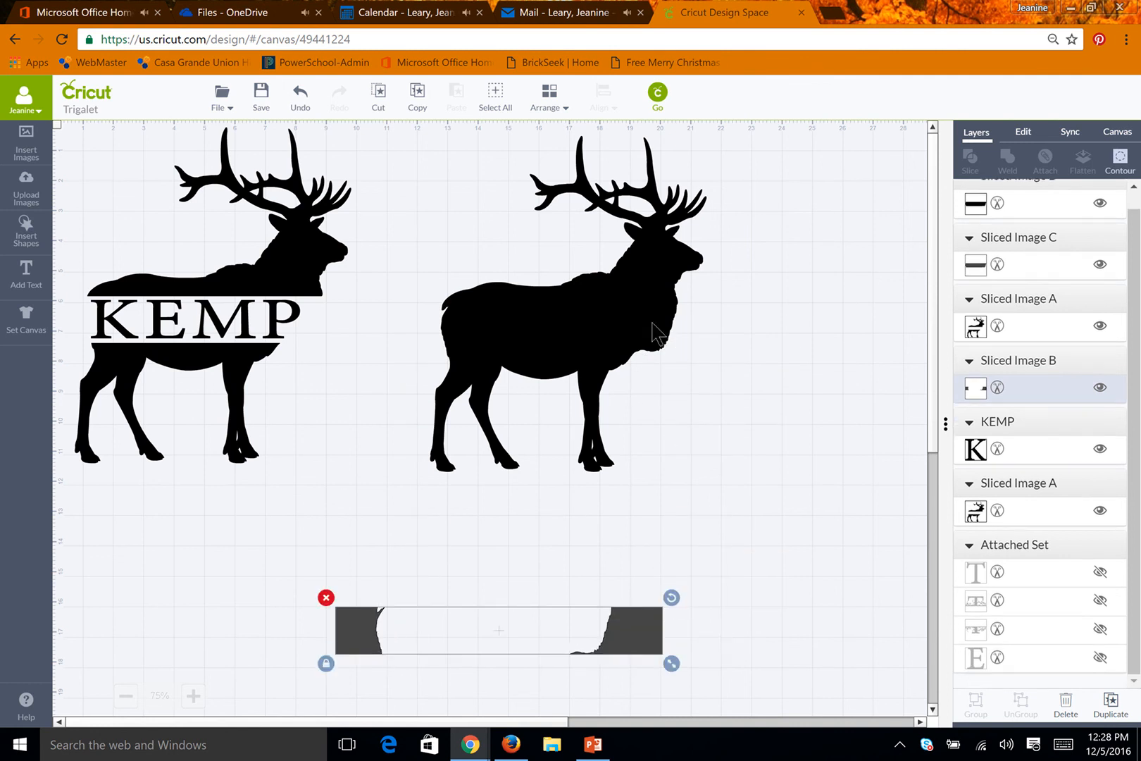
pyautogui.moveTo(673, 344); pyautogui.dragTo(551, 586)
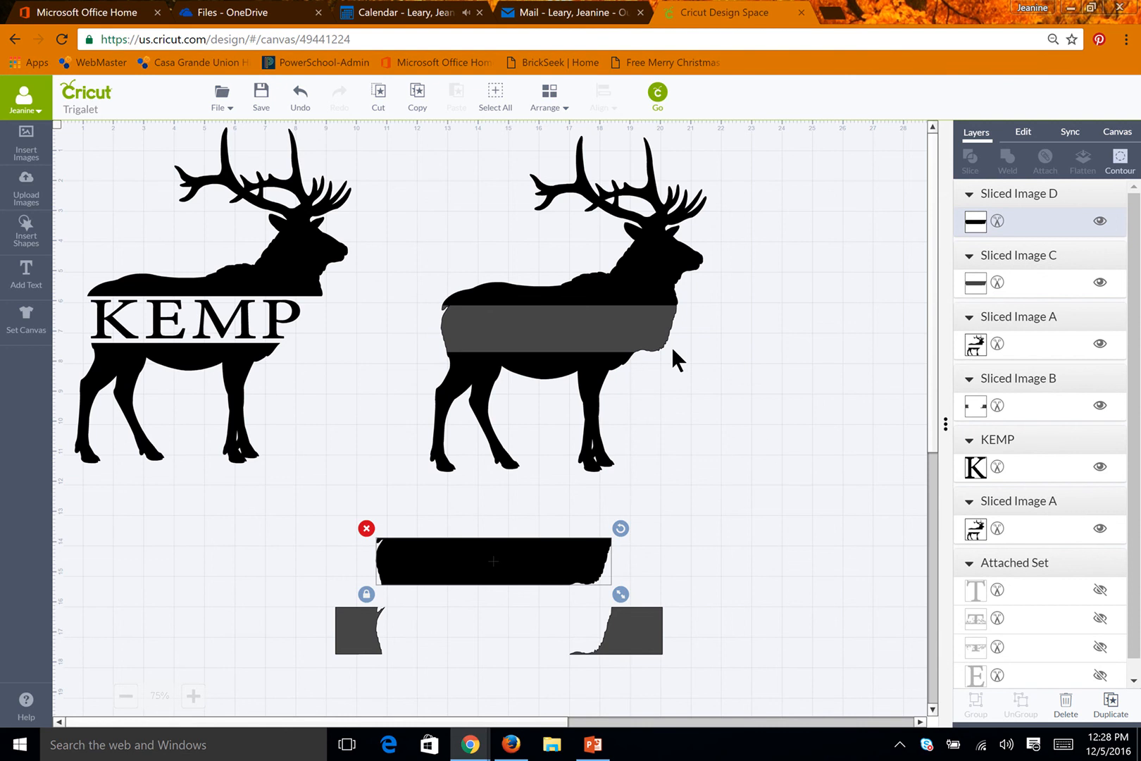
pyautogui.moveTo(676, 338); pyautogui.dragTo(829, 581)
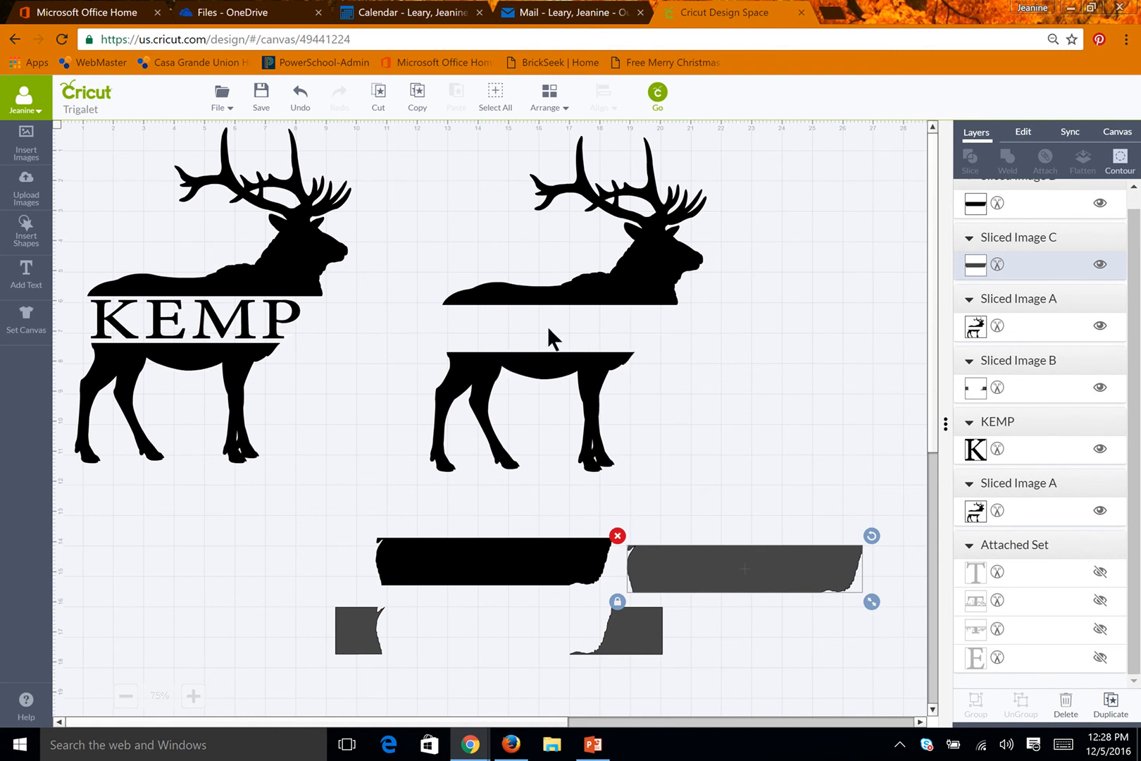
# Add the surname from the finished design as text, place it in the new elk's gap, and stretch it with unlocked proportions to fill the gap.
pyautogui.click(28, 276)
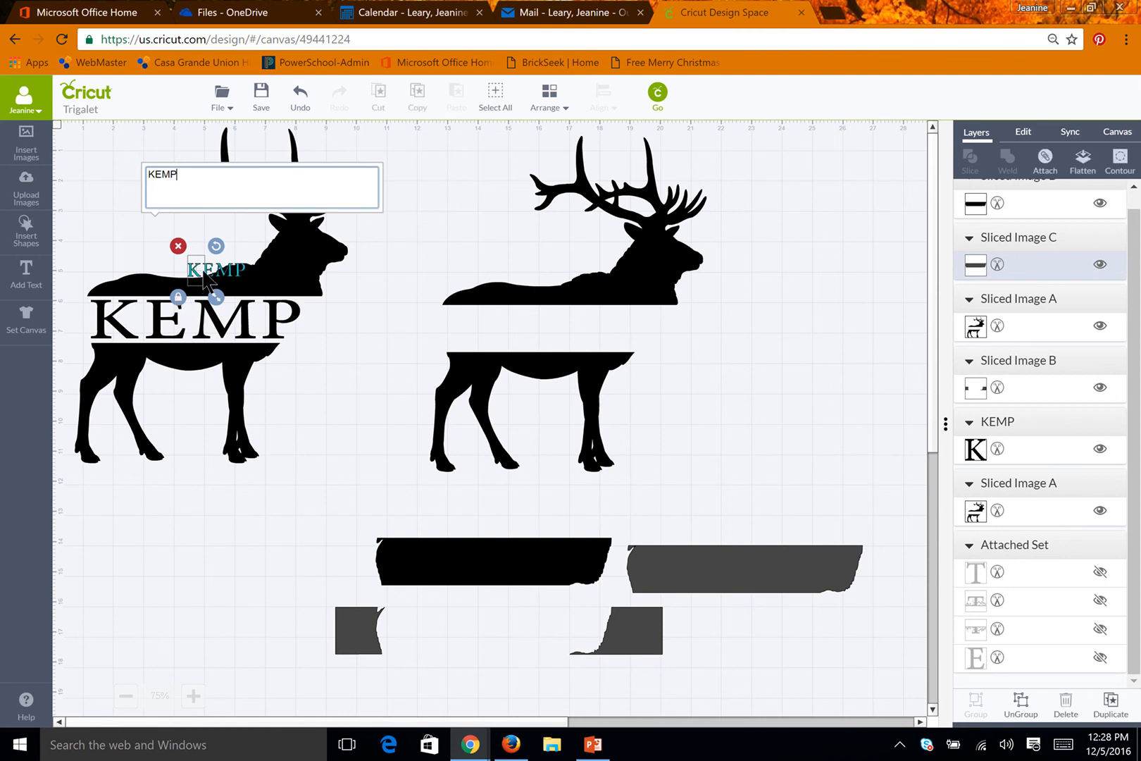
pyautogui.moveTo(203, 285); pyautogui.dragTo(461, 317)
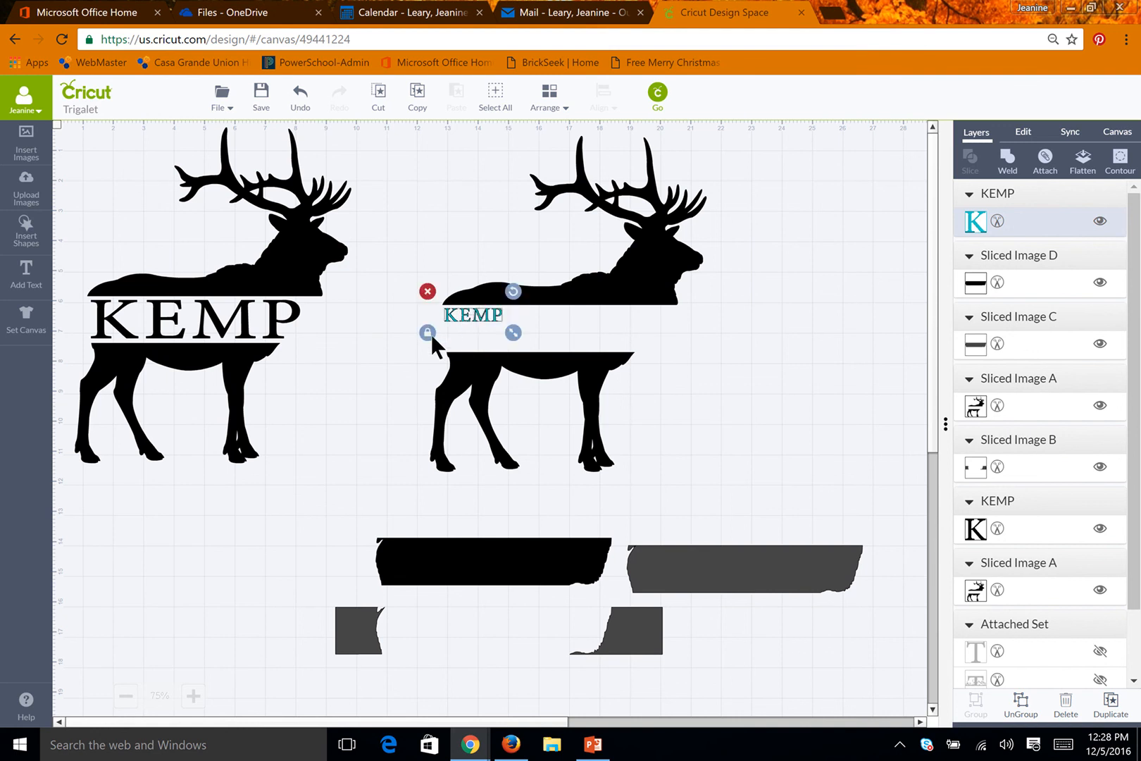
pyautogui.click(427, 332)
pyautogui.moveTo(514, 333); pyautogui.dragTo(621, 346)
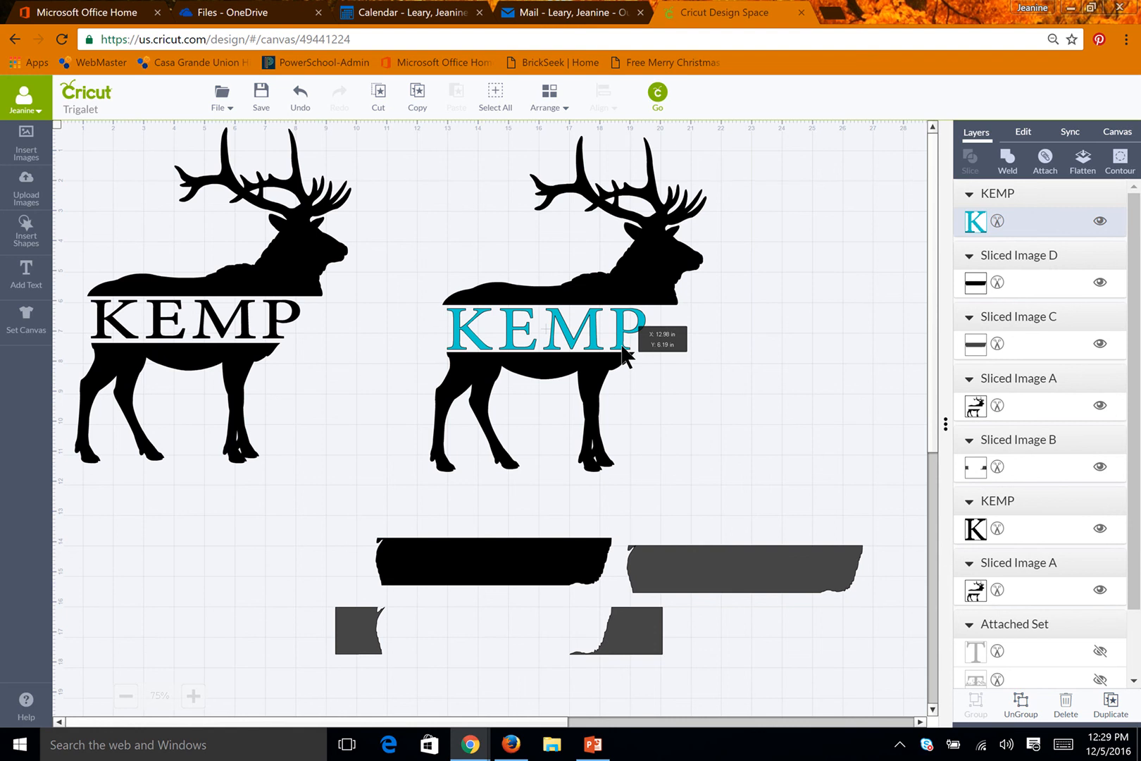
pyautogui.moveTo(622, 349); pyautogui.dragTo(621, 349)
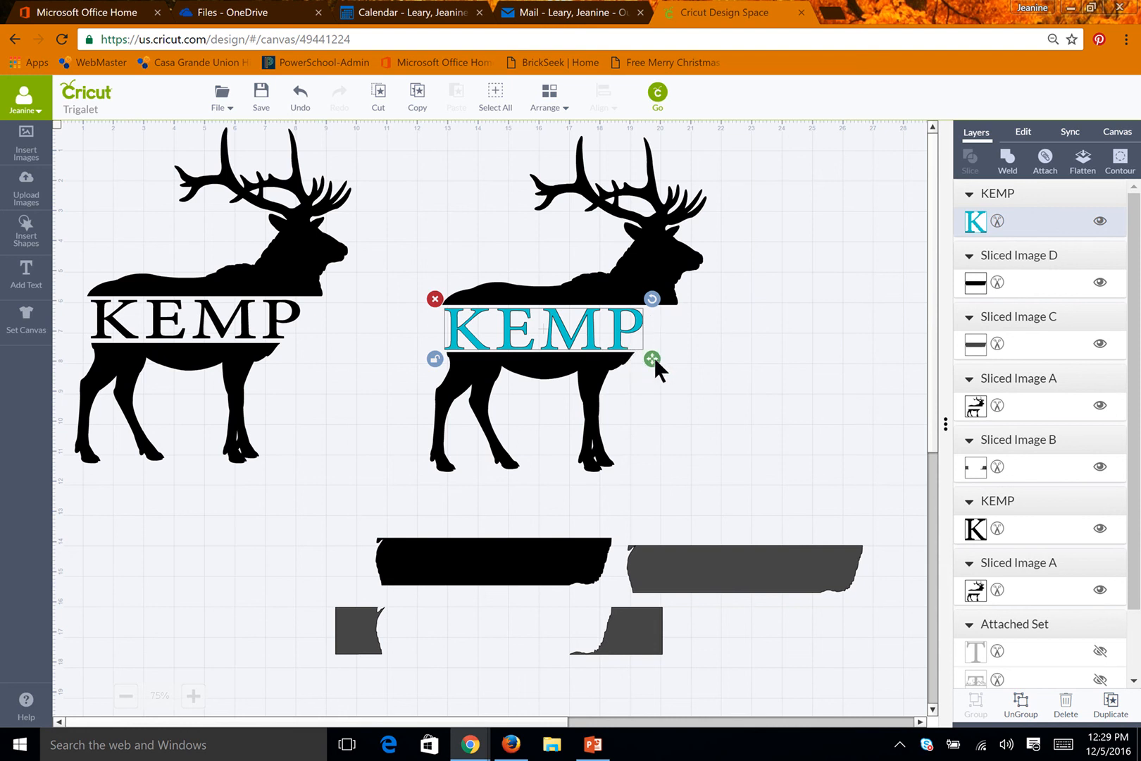
pyautogui.moveTo(653, 358); pyautogui.dragTo(666, 371)
pyautogui.click(712, 353)
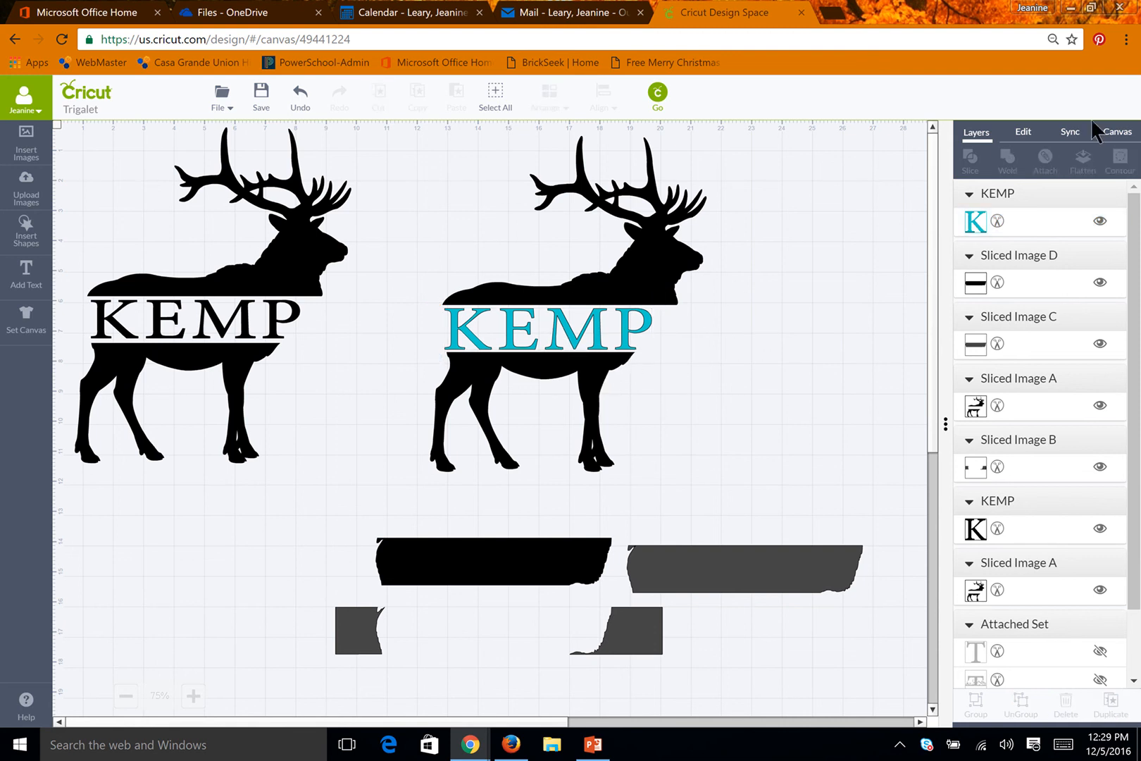
# Sync the new surname text's color with the black layers.
pyautogui.click(1069, 135)
pyautogui.moveTo(976, 268); pyautogui.dragTo(1000, 297)
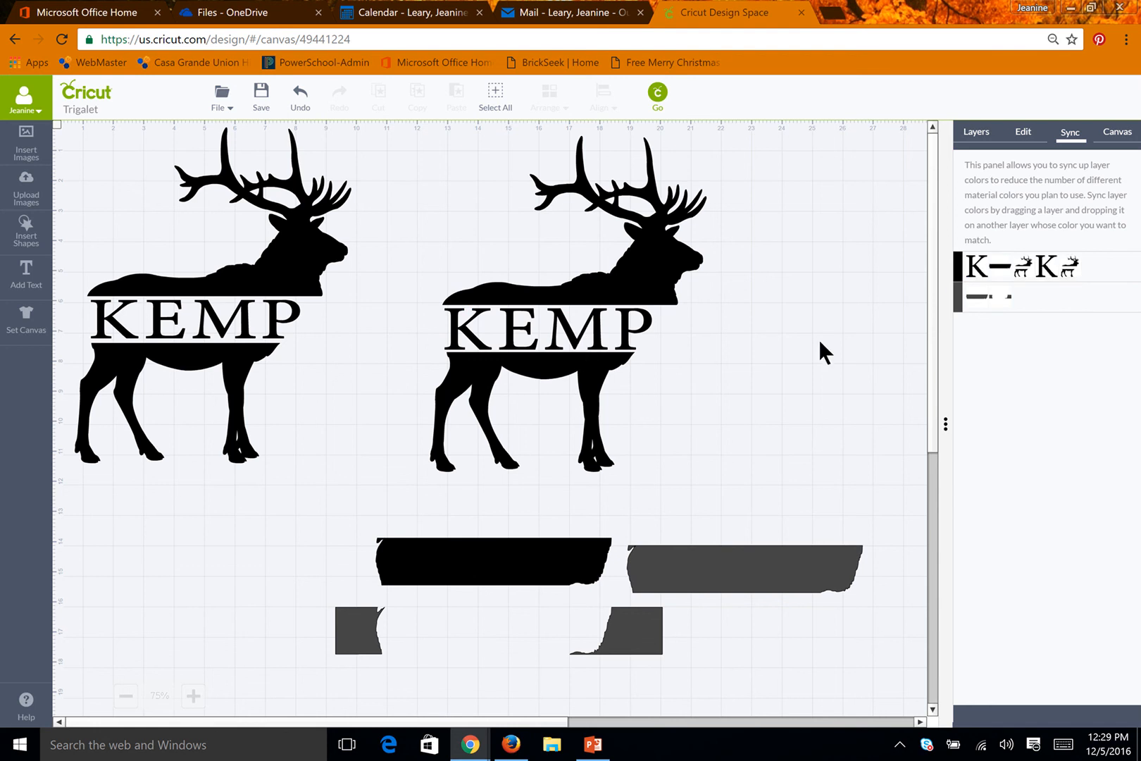
# Delete the three leftover sliced pieces below the elk.
pyautogui.click(555, 571)
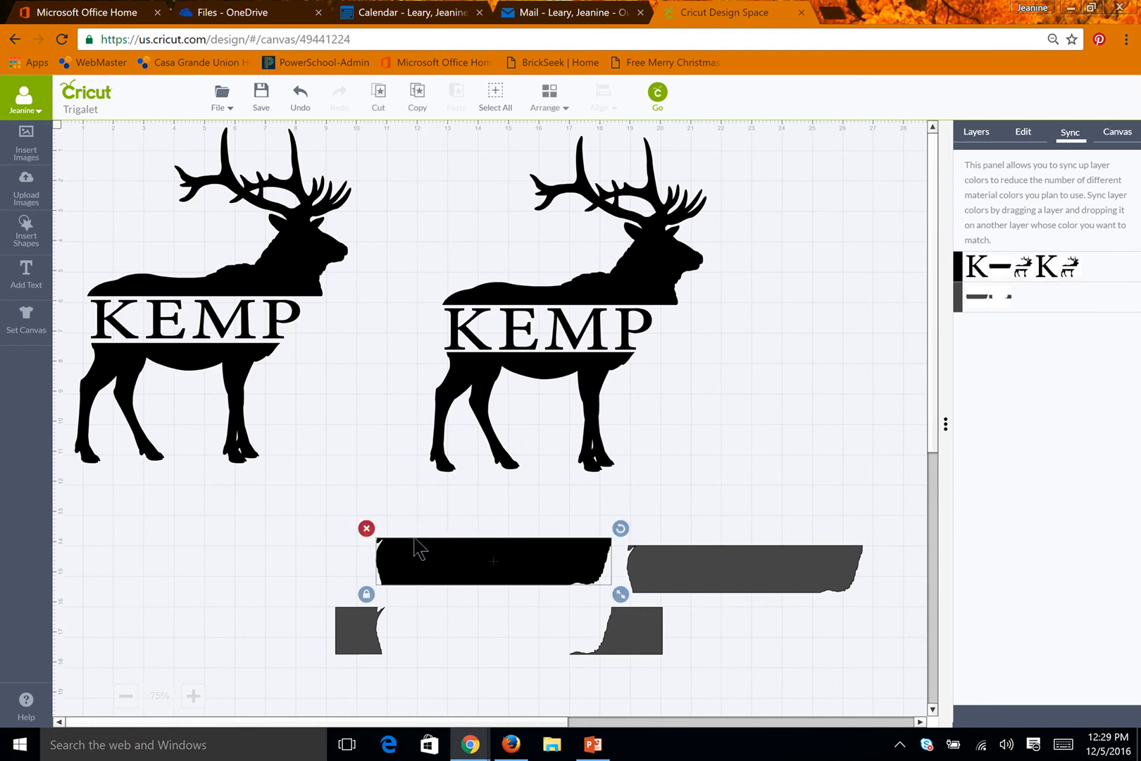
pyautogui.click(367, 528)
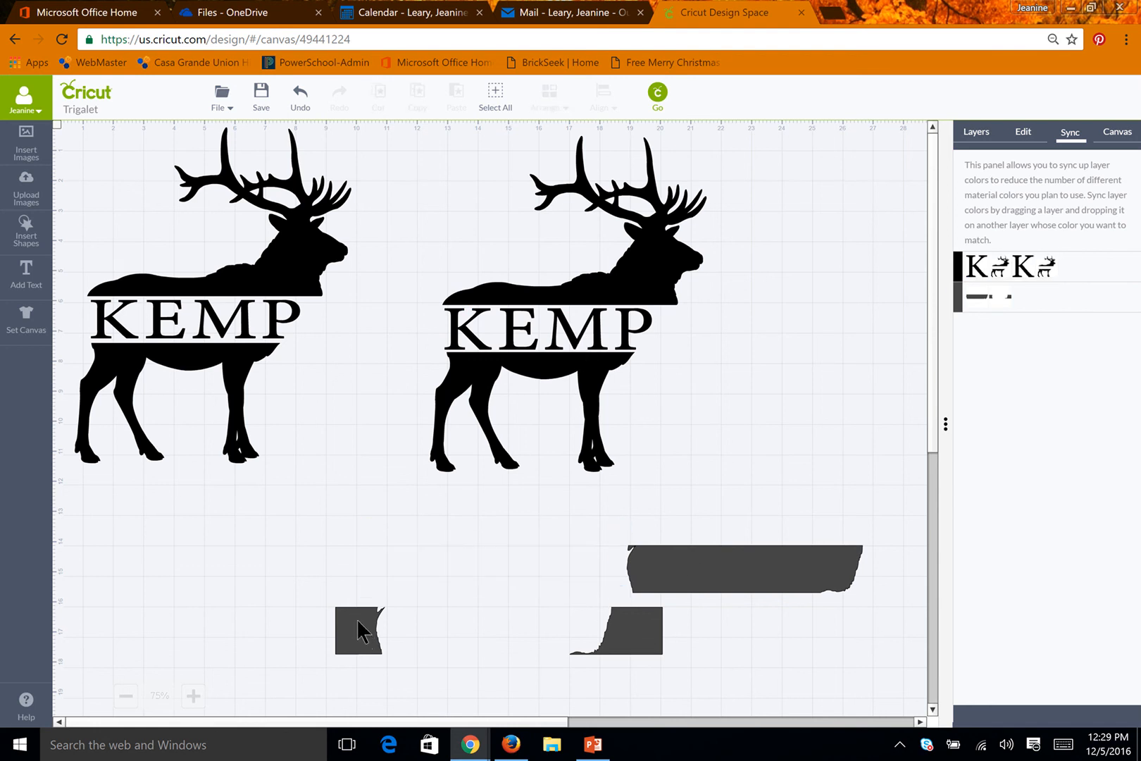
pyautogui.click(357, 619)
pyautogui.click(325, 598)
pyautogui.click(756, 566)
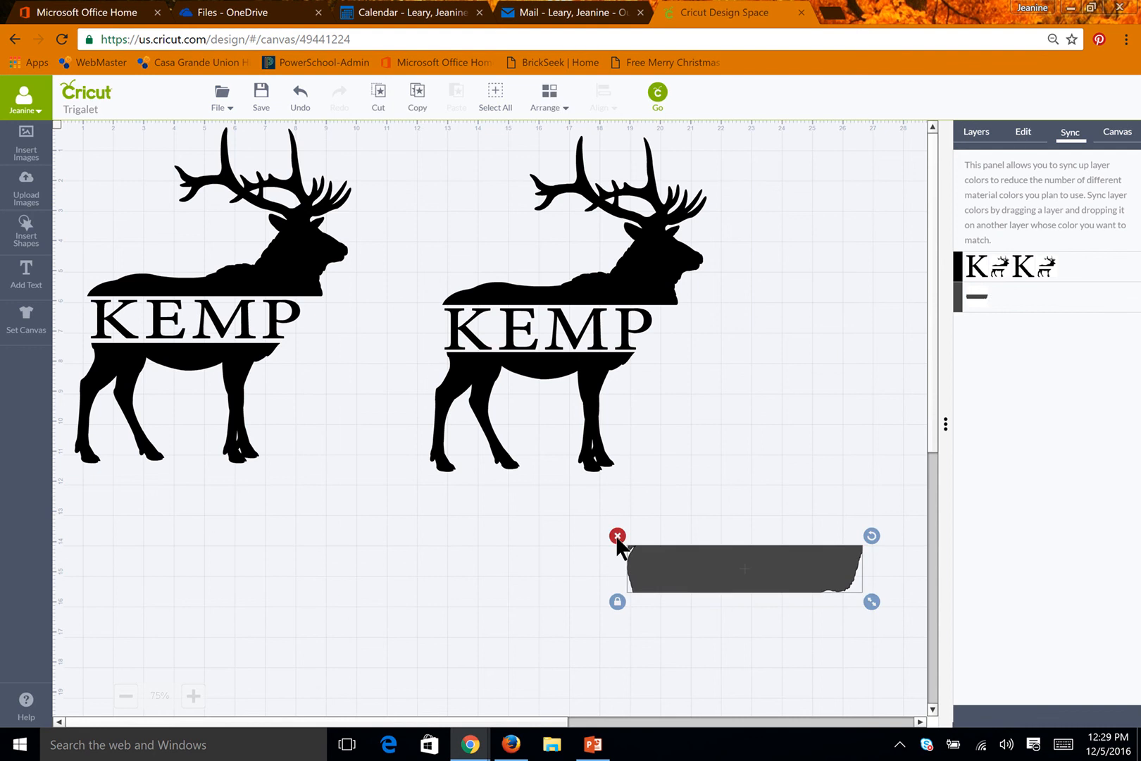
pyautogui.click(617, 536)
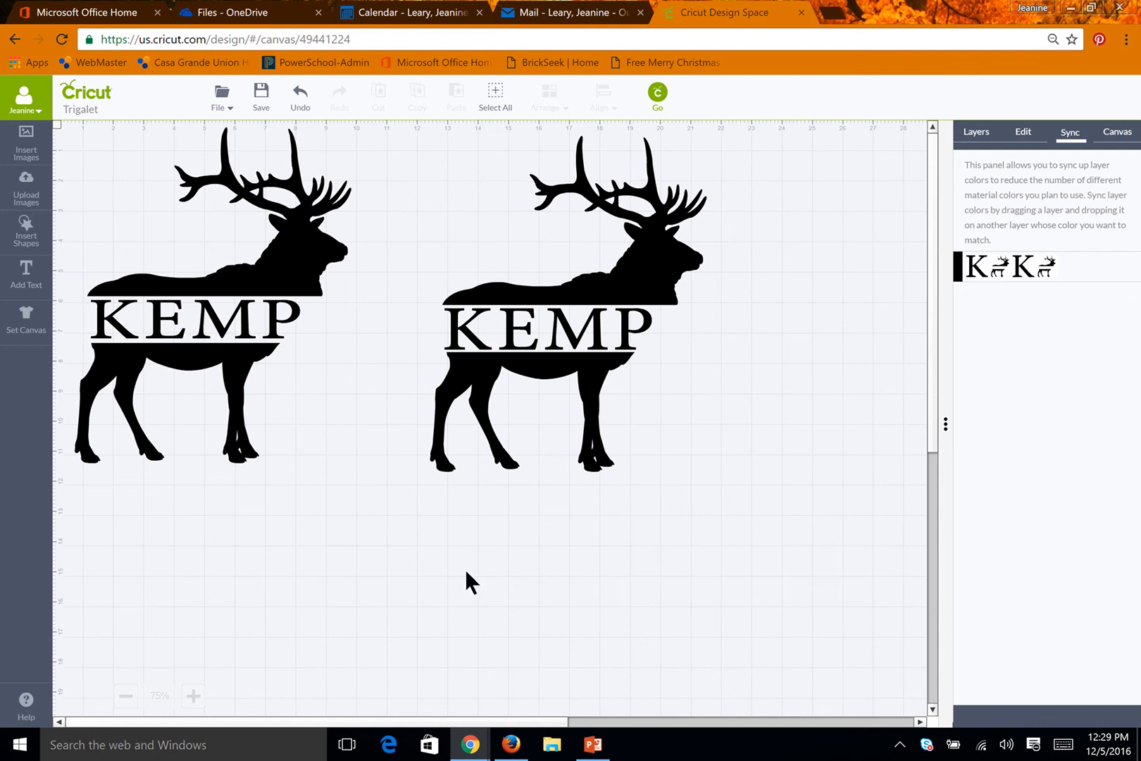
# Switch to the "How to Slice In Cricut DS" presentation in PowerPoint.
pyautogui.click(600, 745)
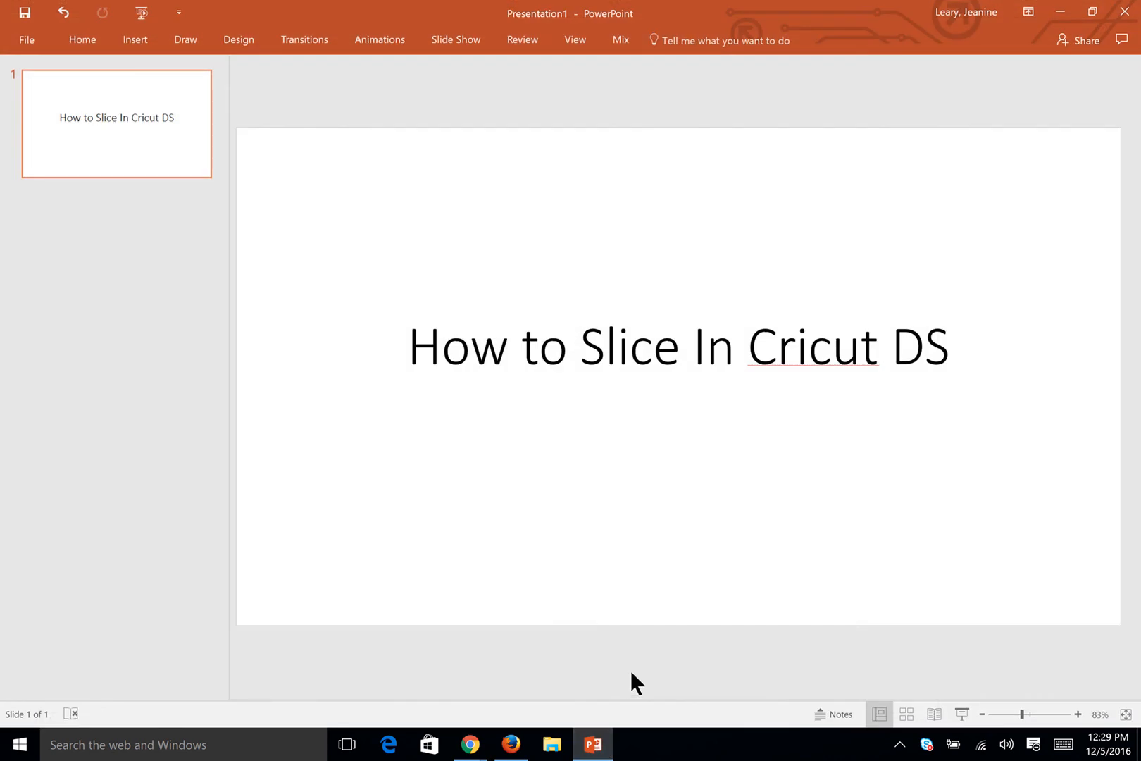
pyautogui.click(632, 674)
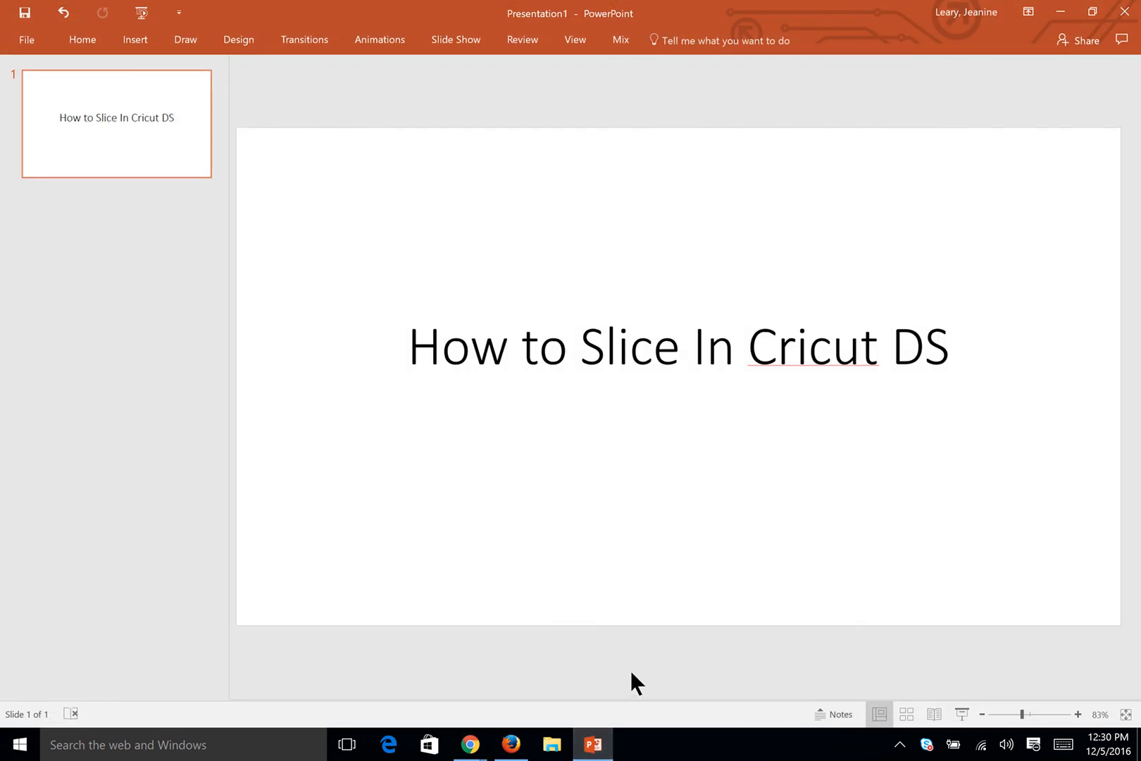